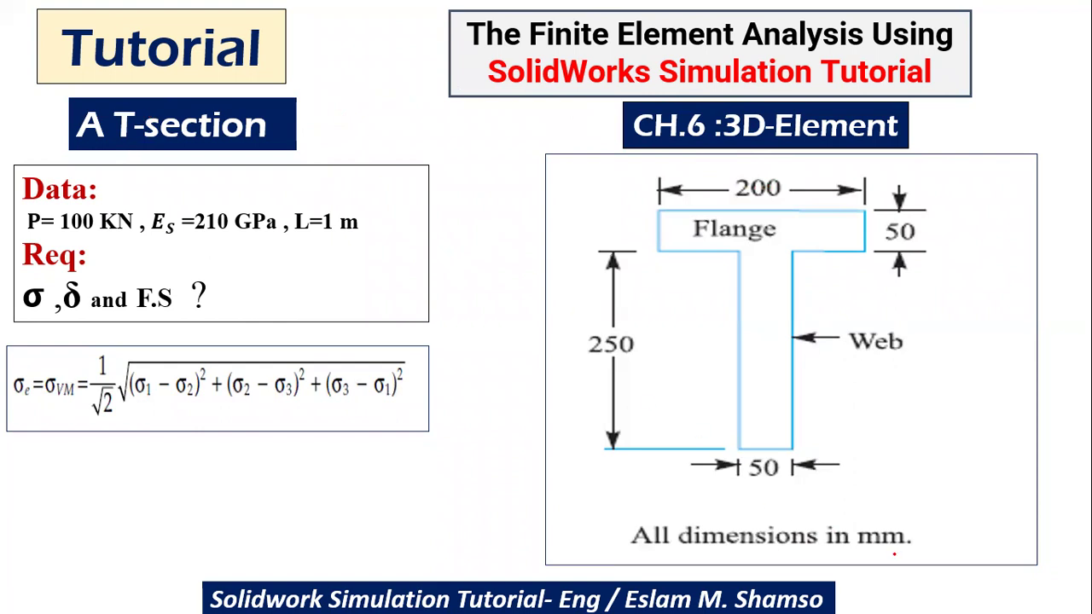
Underline the mm units, 50 web thickness, Es and L=1 m values, and sketch the cantilever in red ink.
left_click_drag(849, 552, 901, 554)
left_click_drag(792, 498, 739, 492)
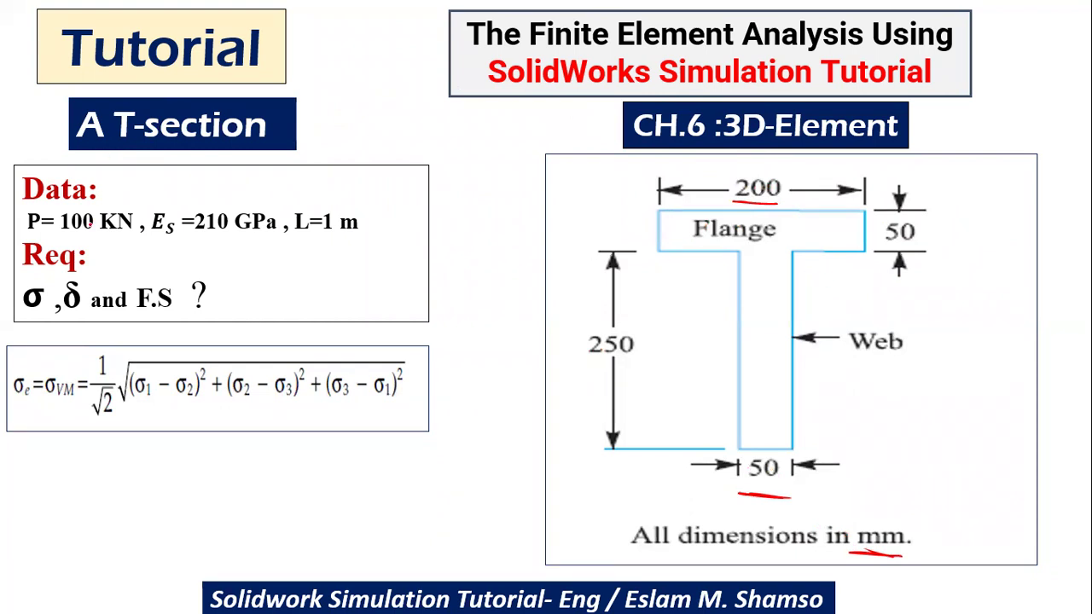
left_click_drag(164, 244, 151, 246)
mouse_move(283, 244)
left_mouse_down()
mouse_move(373, 244)
mouse_move(402, 303)
left_mouse_up()
mouse_move(396, 277)
left_mouse_down()
mouse_move(391, 297)
mouse_move(509, 258)
mouse_move(513, 291)
left_mouse_up()
left_click_drag(511, 290, 408, 292)
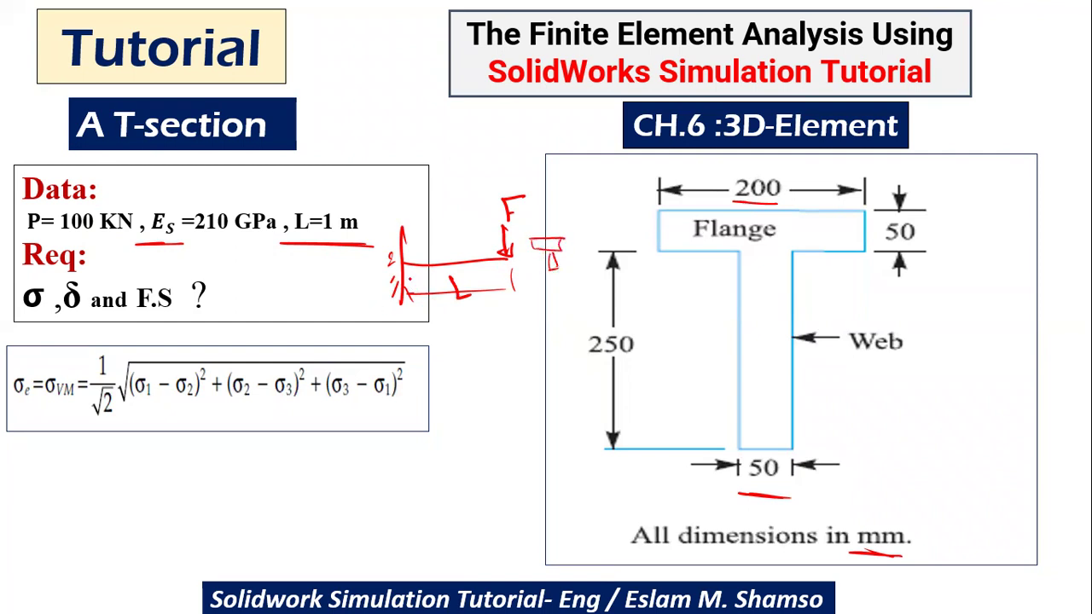
Reveal the σv and F.S formulas, then end the slide show keeping the ink annotations.
key("Right")
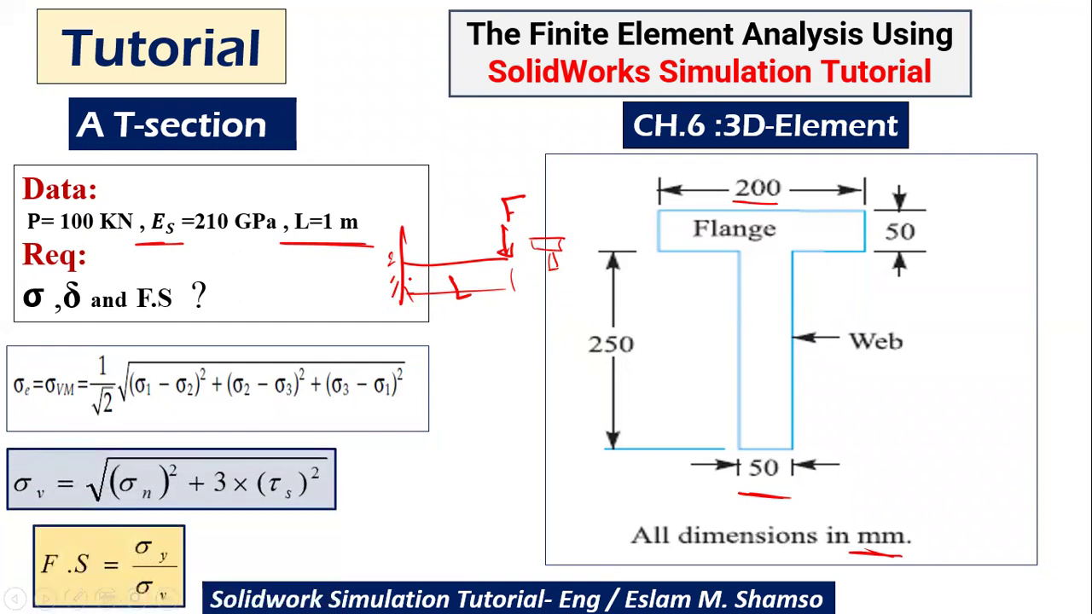
key("Escape")
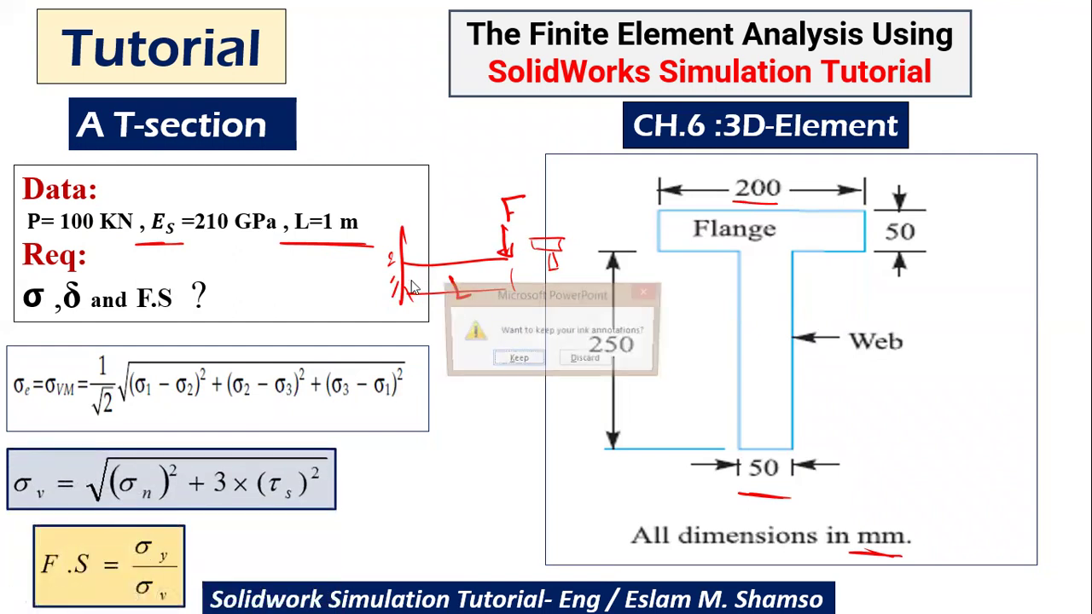
key("Return")
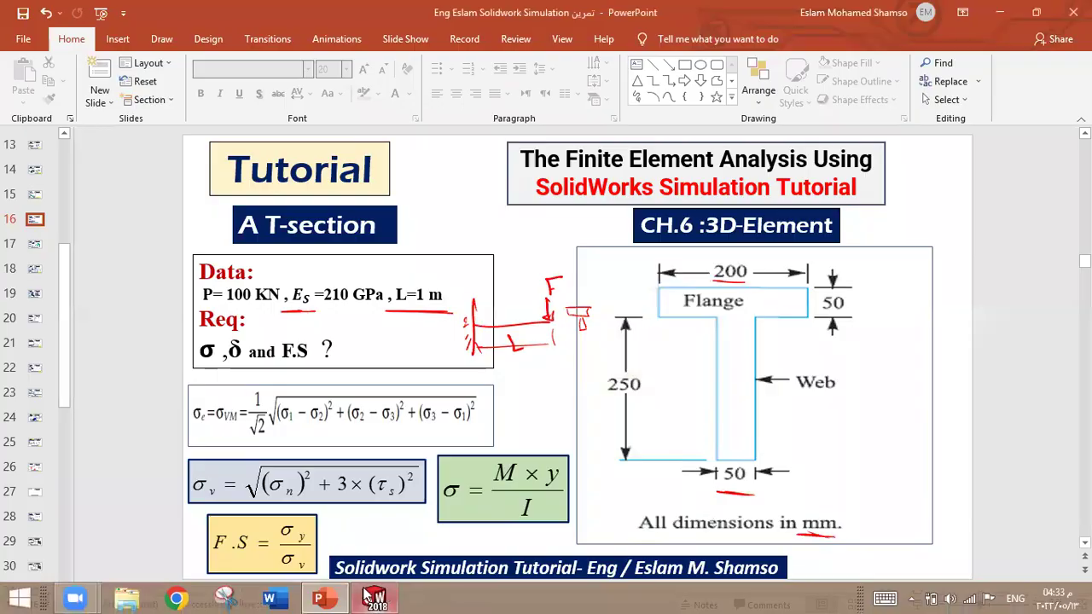
left_click(374, 606)
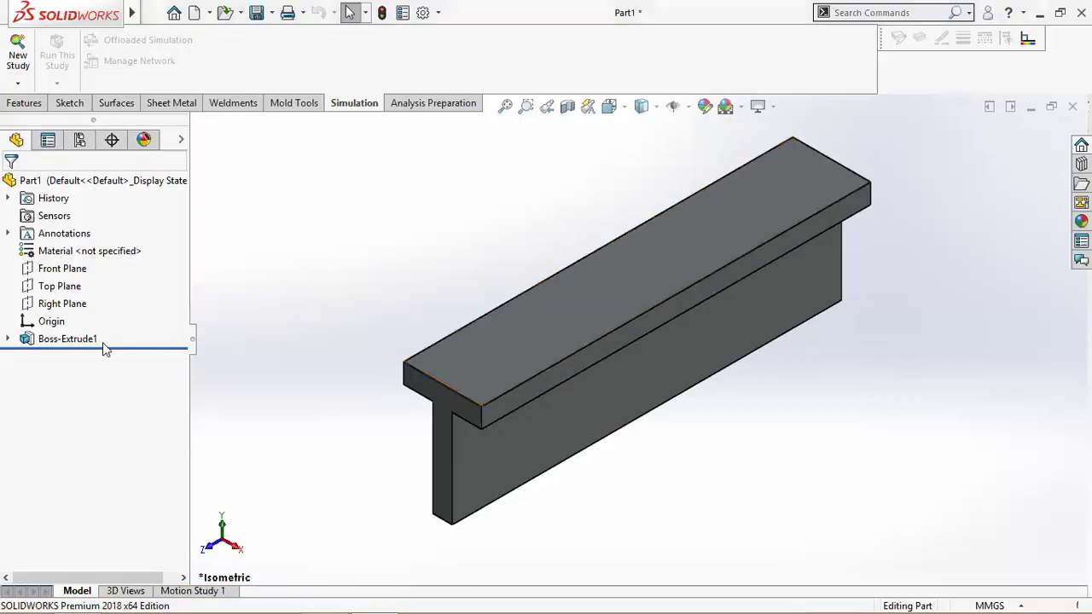
left_click(75, 339)
left_click(112, 292)
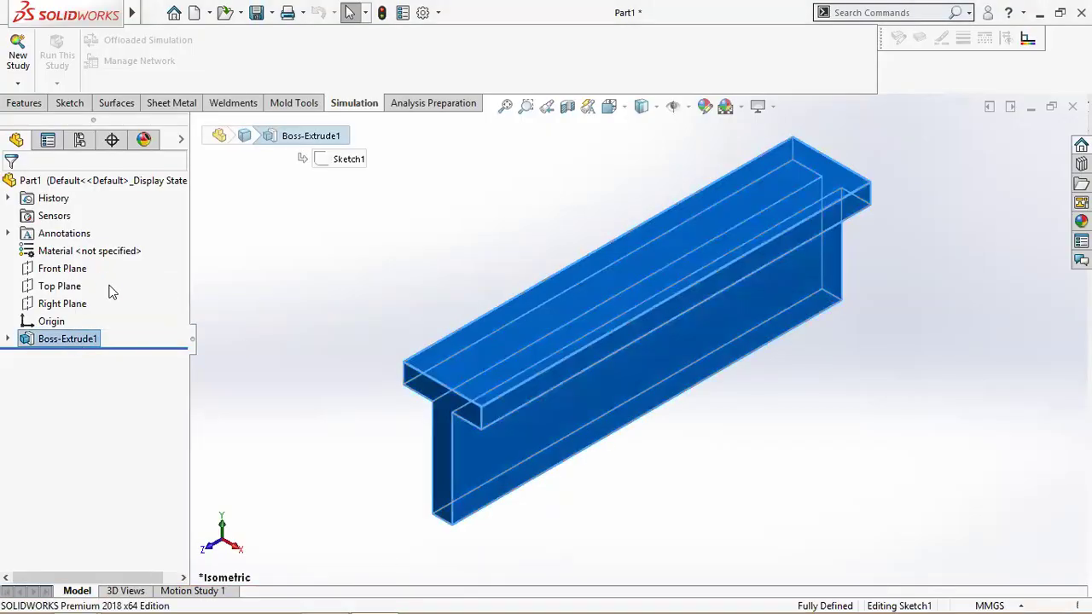
left_click(614, 107)
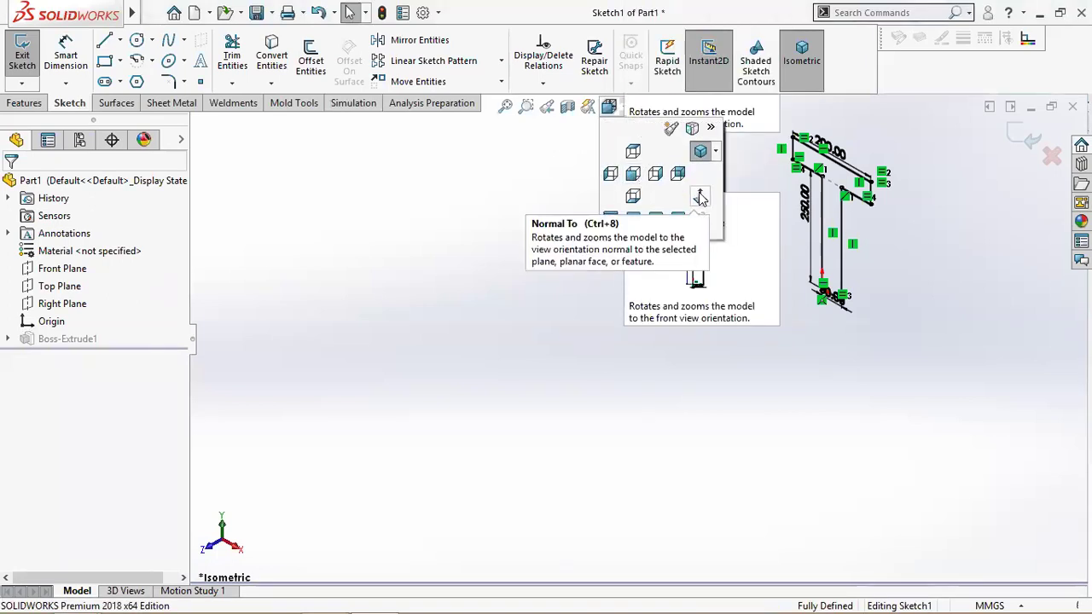
left_click(633, 174)
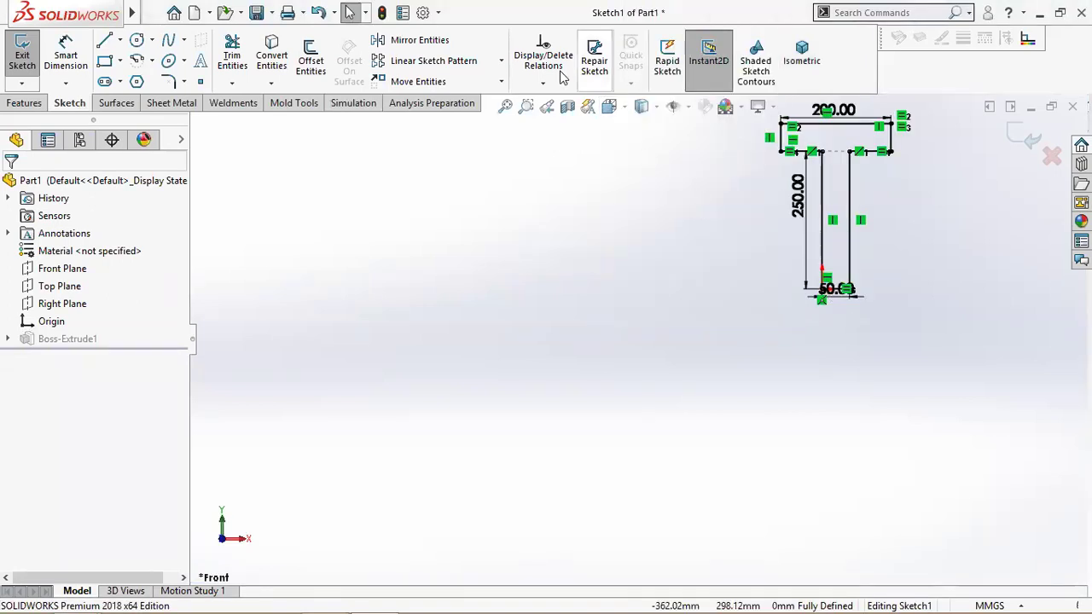
left_click(505, 106)
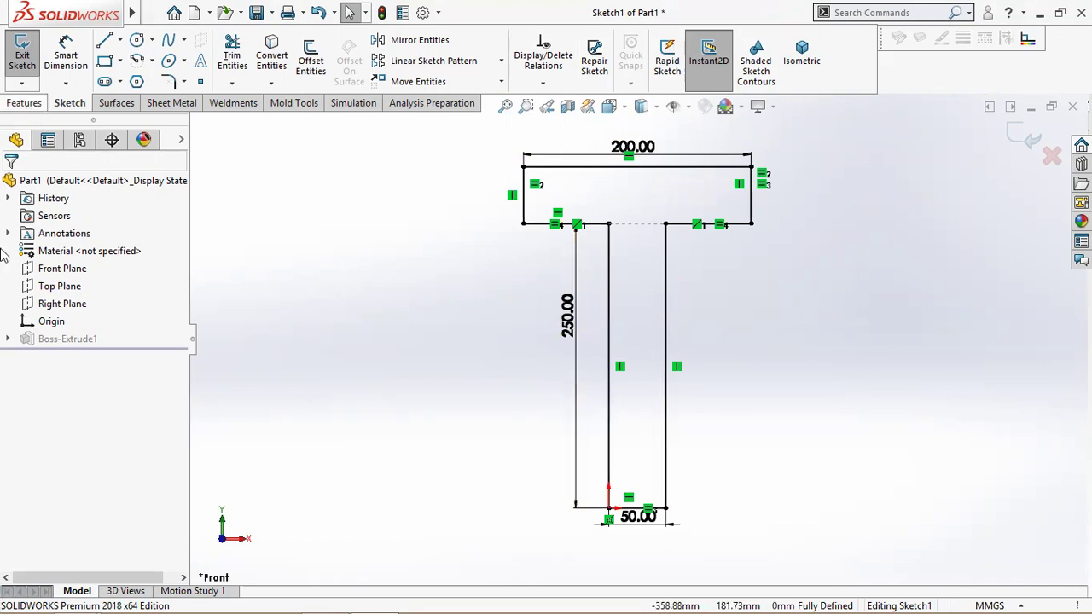
left_click(1022, 140)
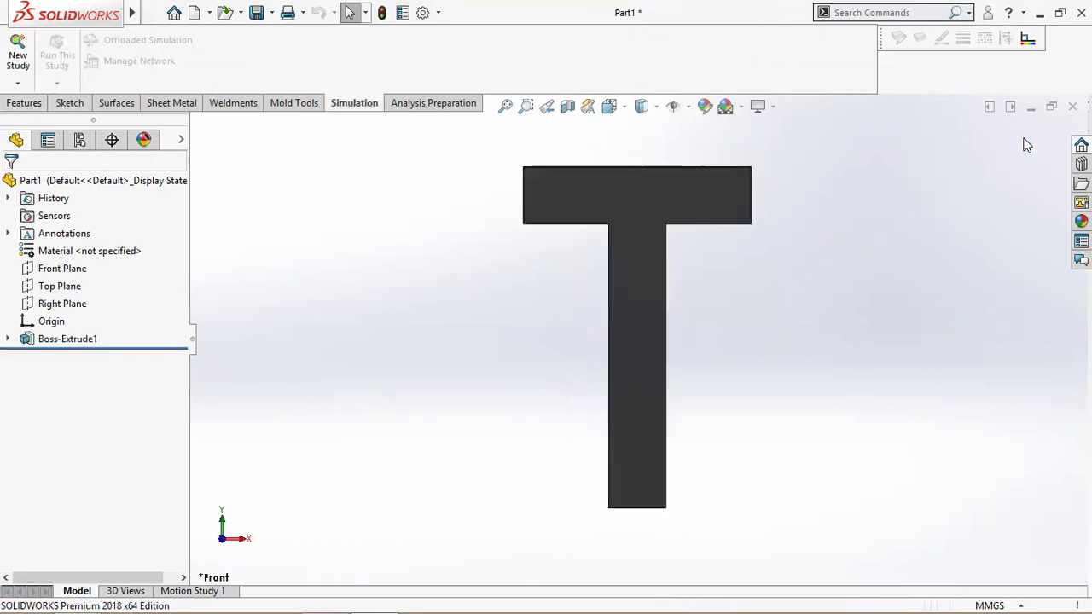
In isometric view, create the Static 1 study and assign 1060 Alloy to Part1.
left_click(609, 106)
left_click(699, 150)
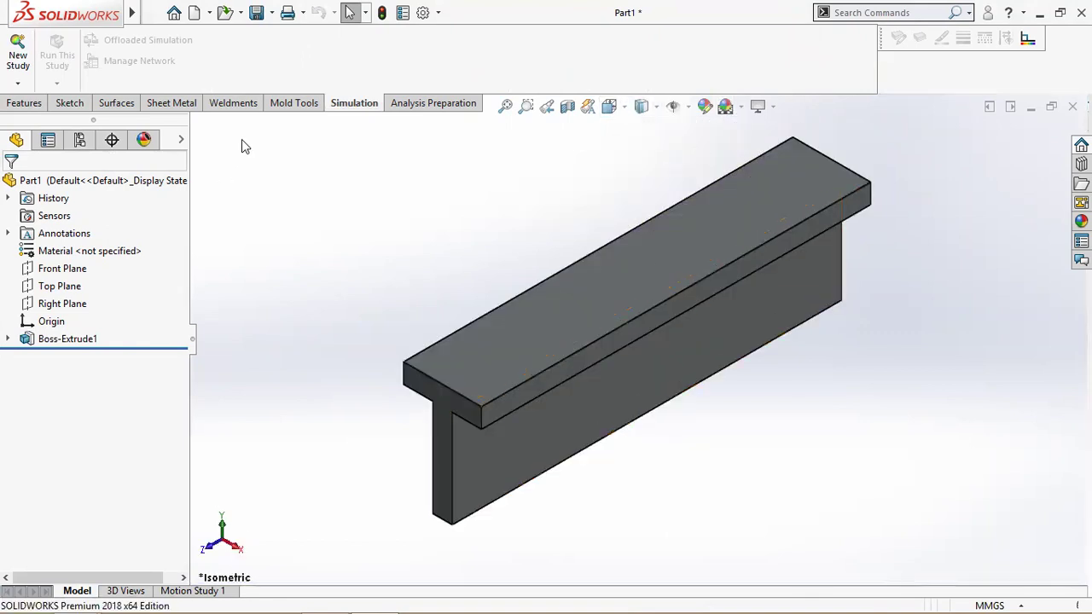
left_click(19, 53)
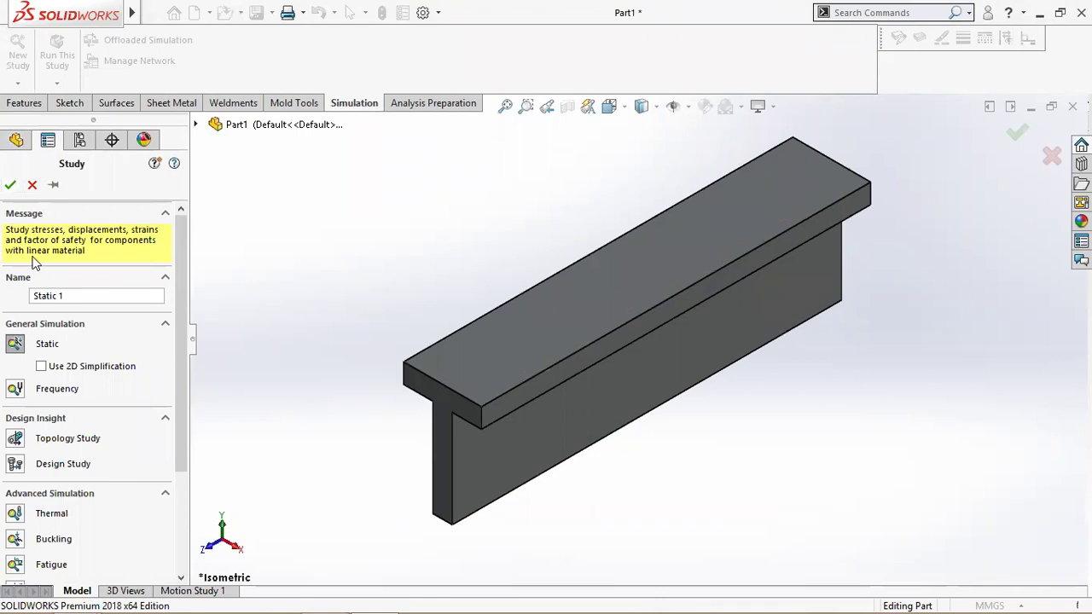
left_click(14, 189)
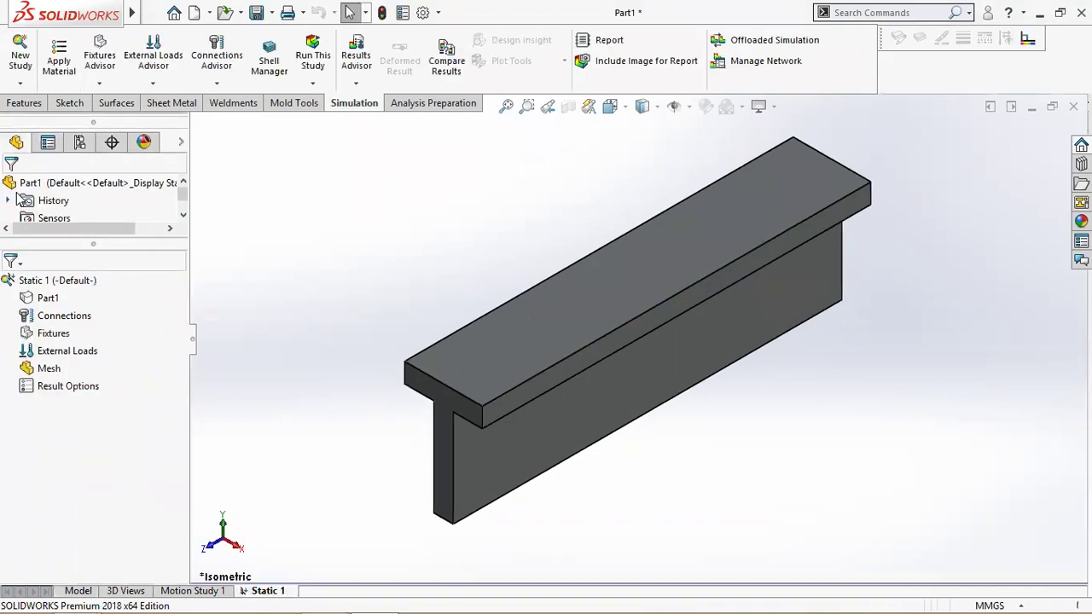
right_click(52, 298)
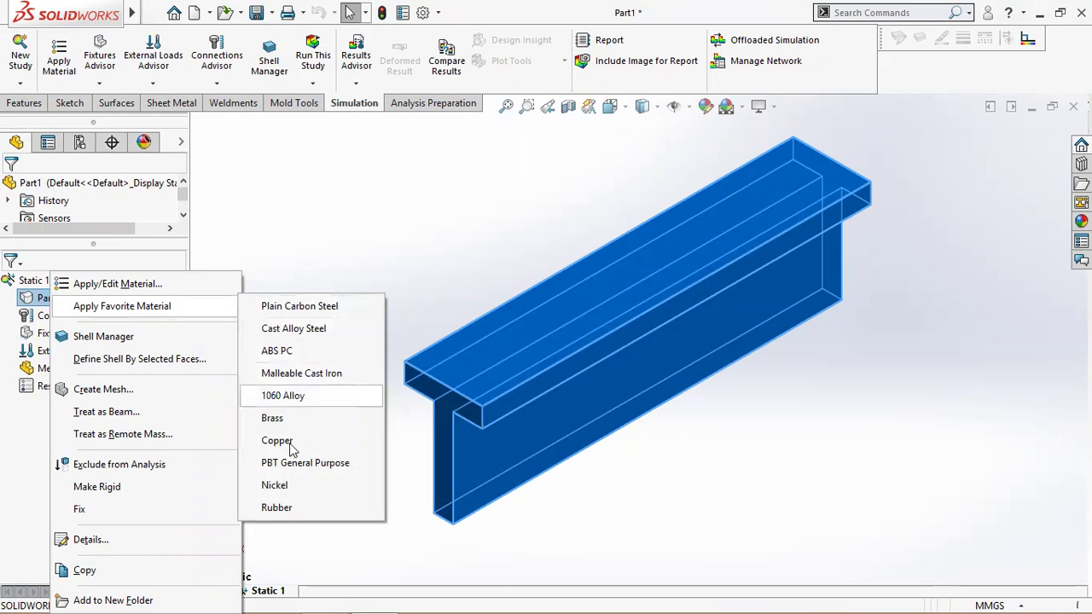
left_click(282, 396)
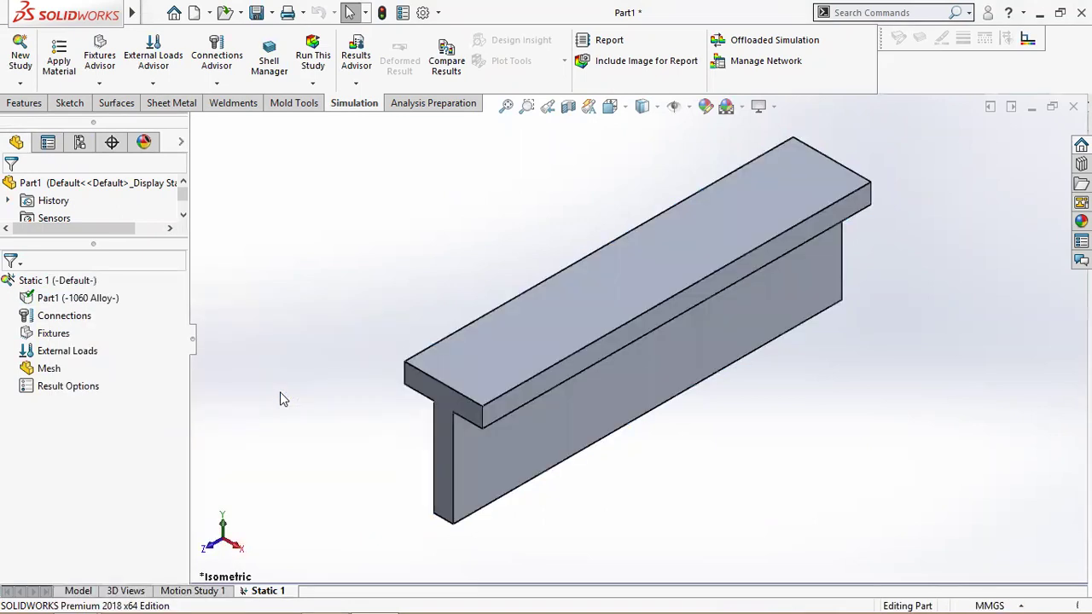
Fix the beam's near end face with a Fixed Geometry restraint.
right_click(53, 334)
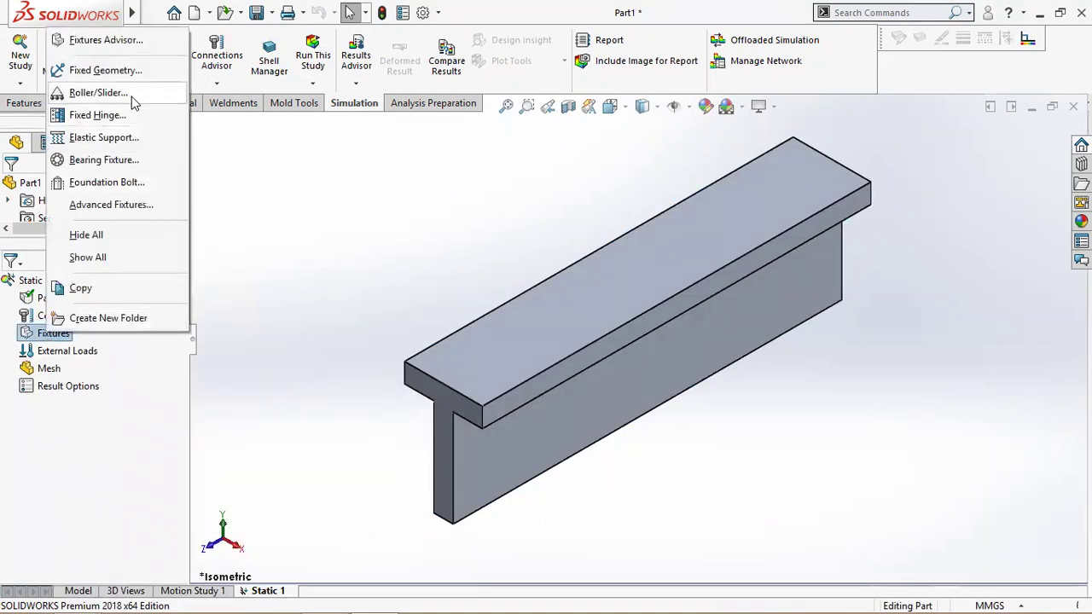
left_click(106, 70)
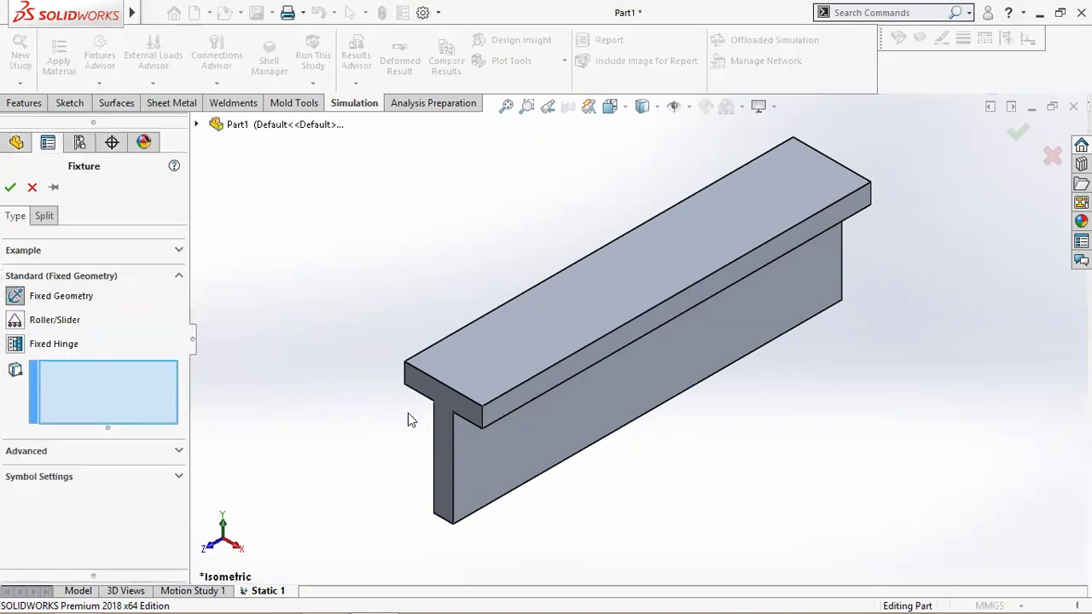
left_click(451, 405)
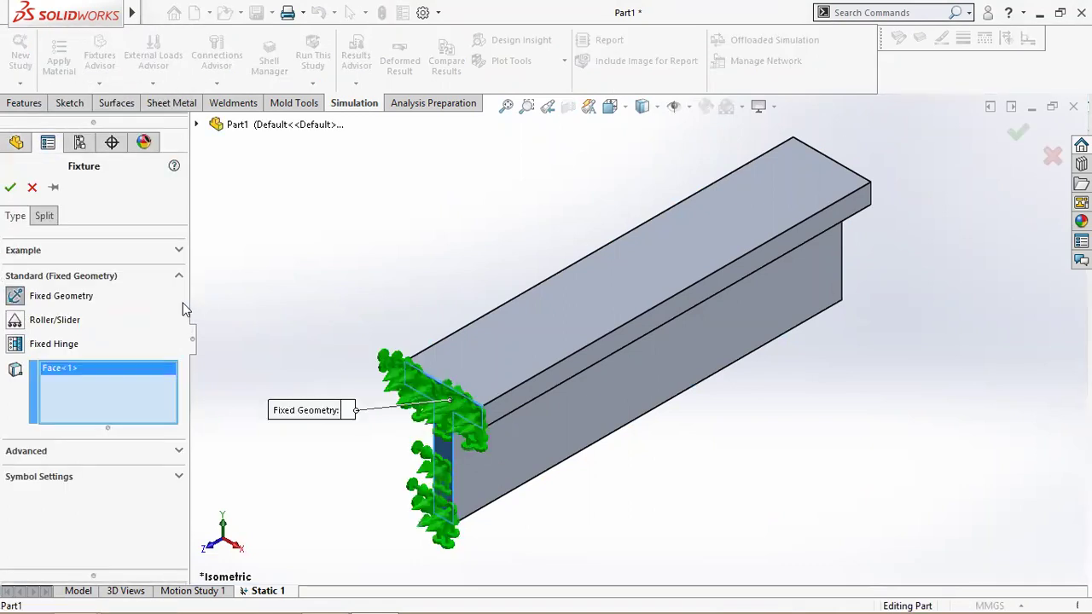
left_click(10, 187)
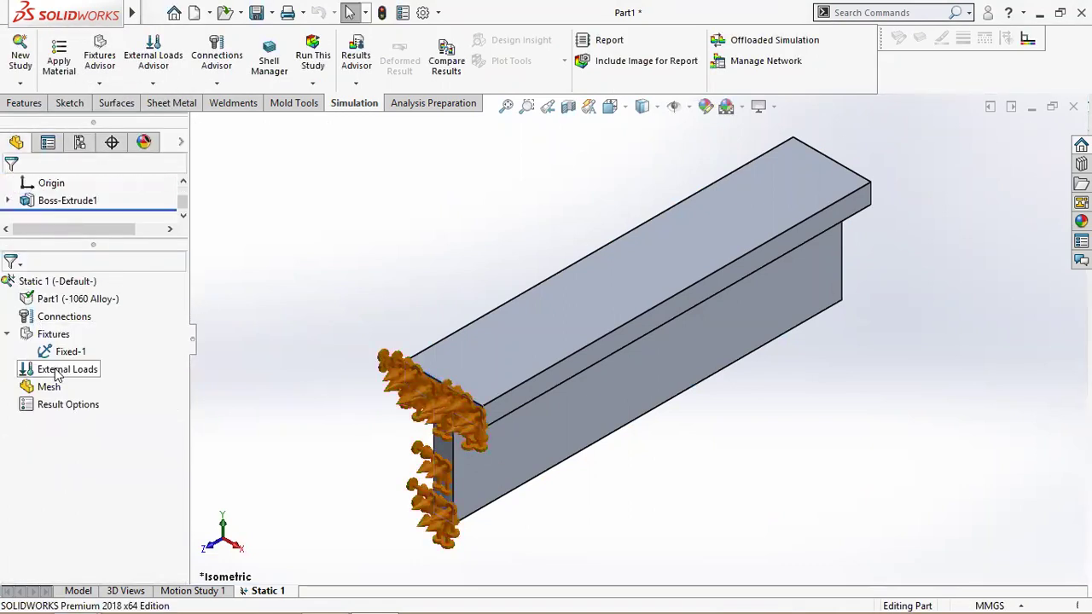
Load the far top edge with 100000 N acting normal to the top flange face.
right_click(56, 374)
left_click(106, 223)
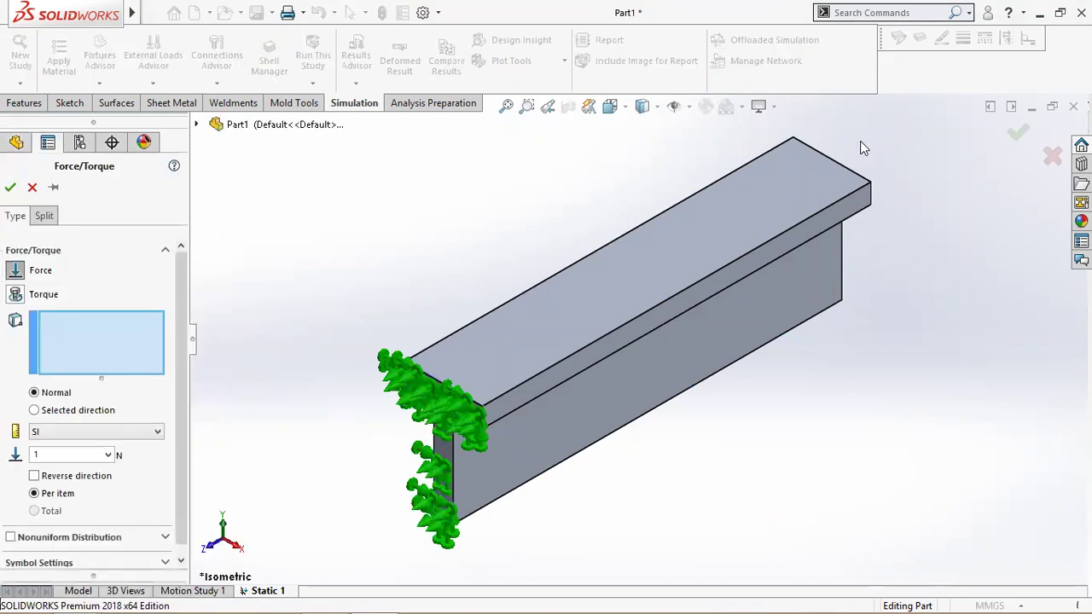
left_click(840, 162)
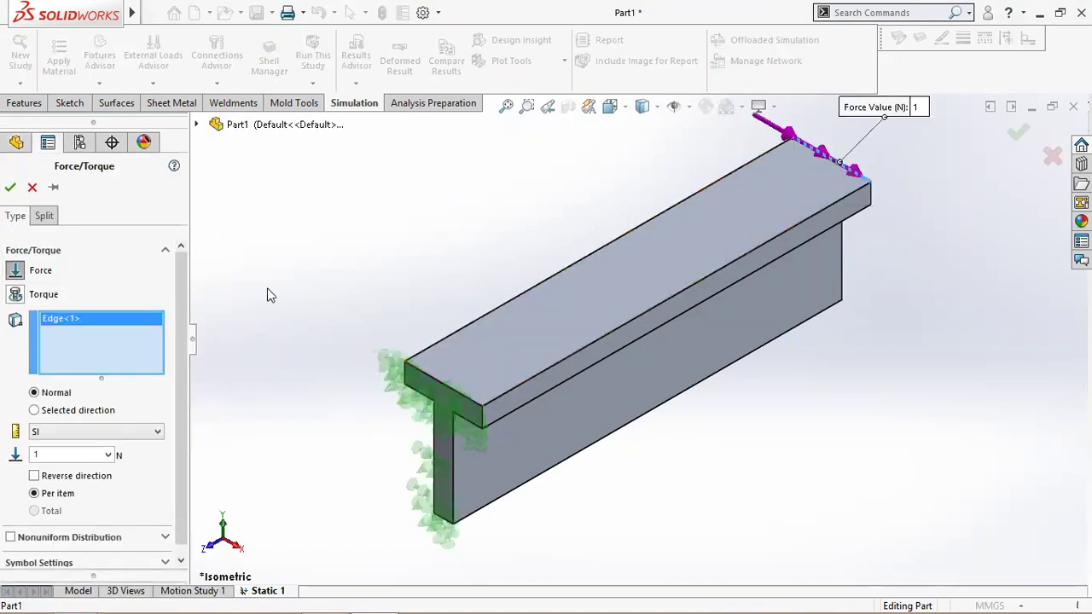
left_click(36, 410)
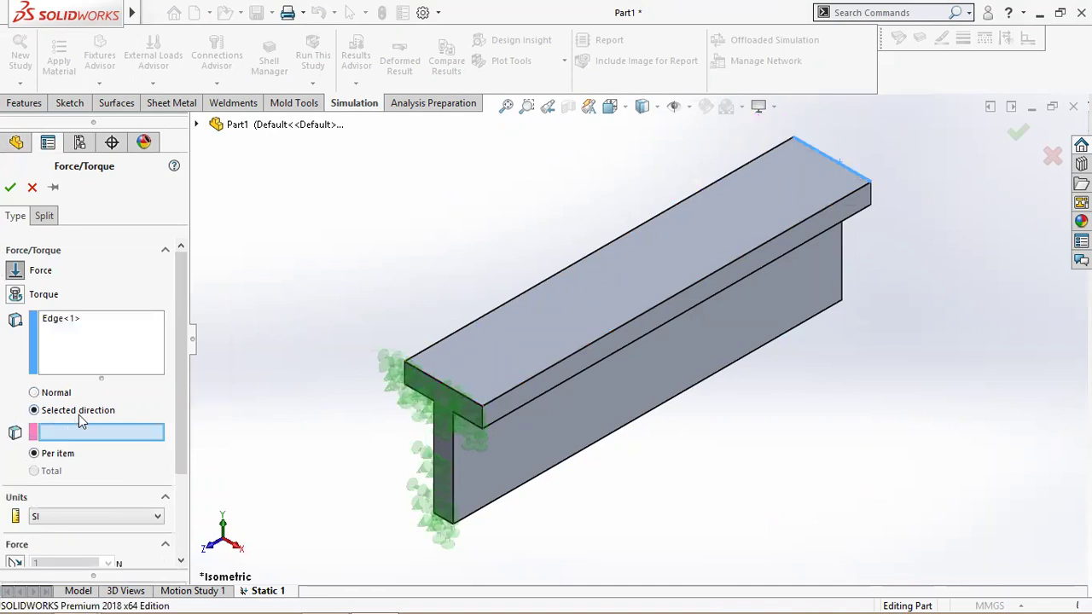
left_click(618, 276)
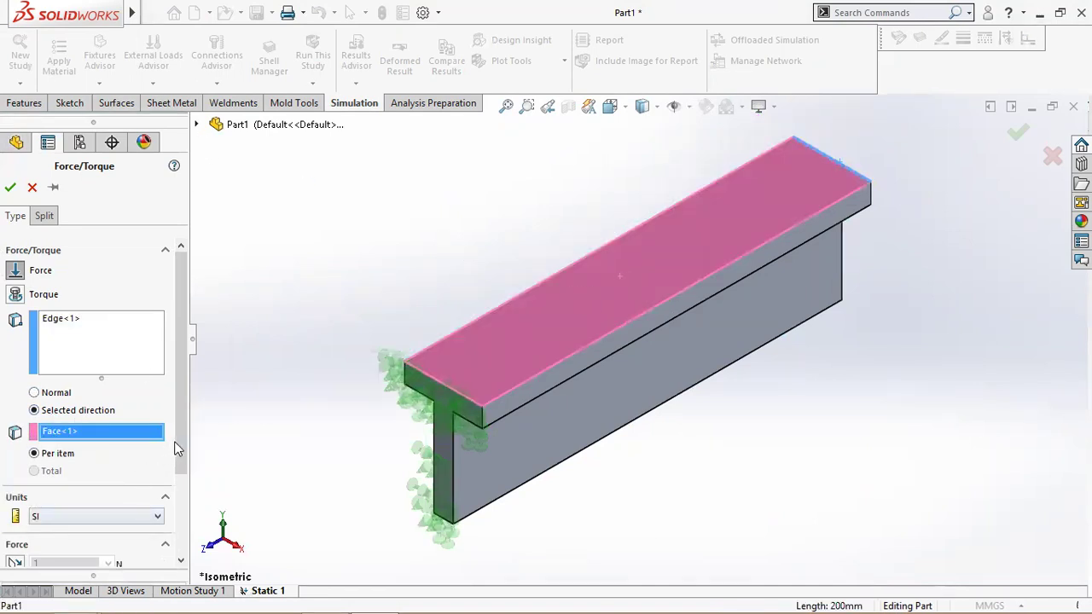
left_click_drag(177, 450, 178, 483)
left_click(15, 551)
type("100000")
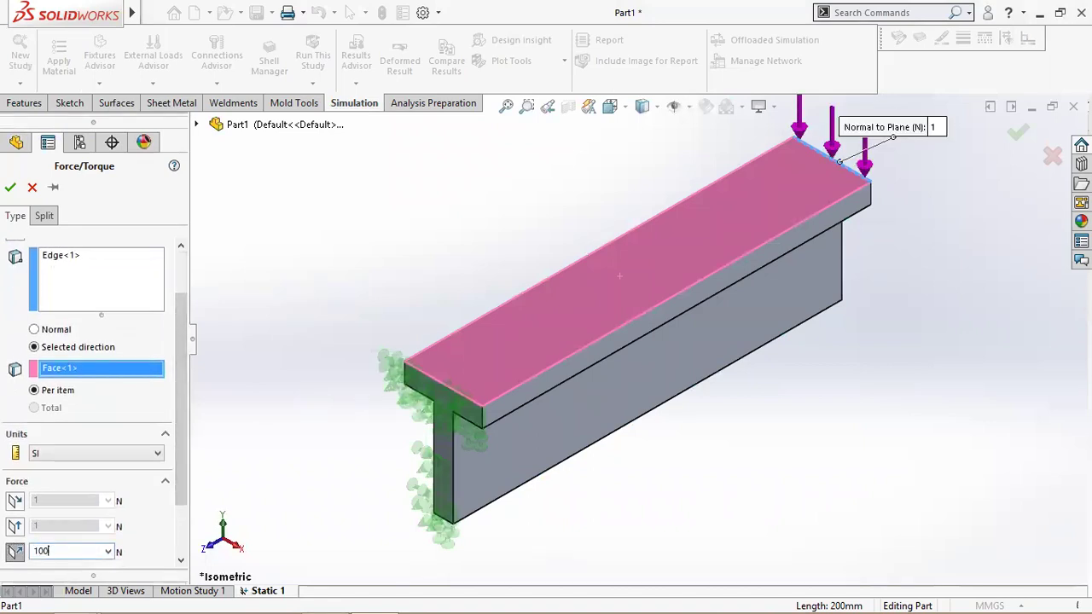
left_click(10, 187)
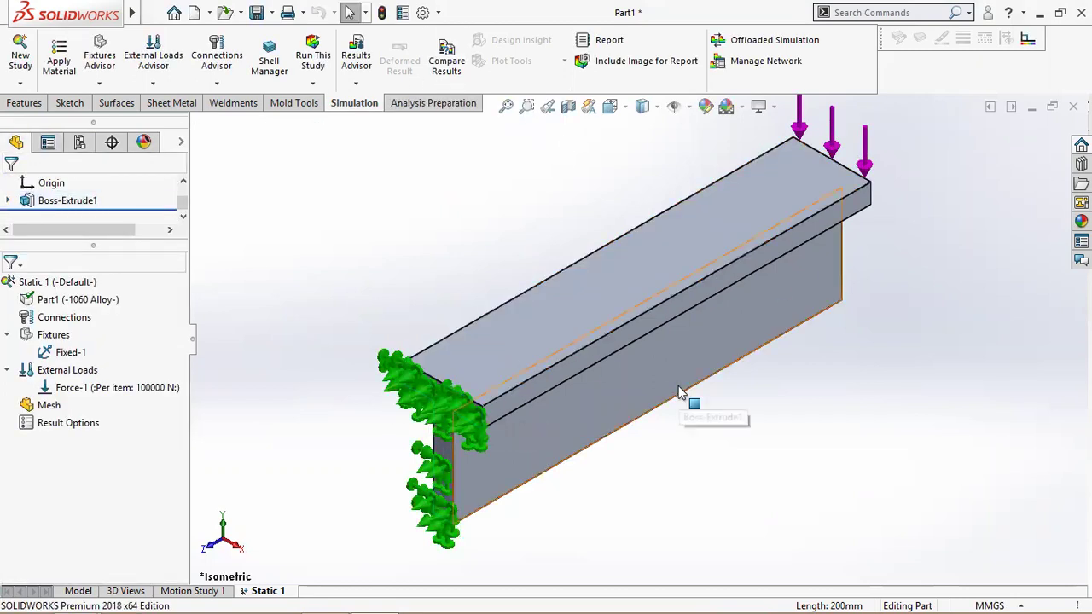
key("Left")
key("Left")
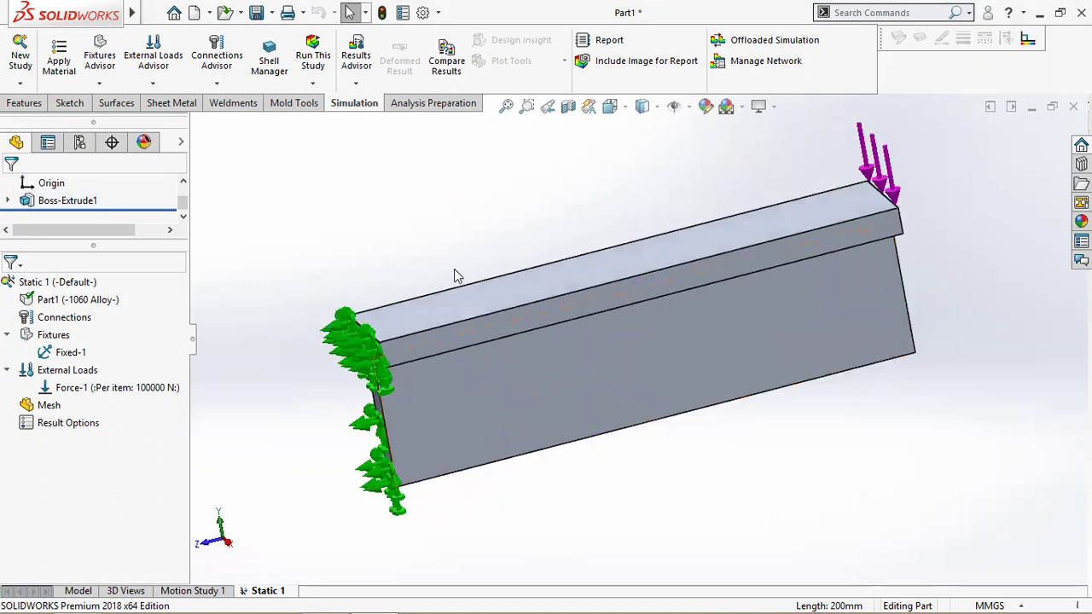
Mesh the beam with default settings and run Static 1, giving a 119.330 MPa peak von Mises stress.
right_click(49, 406)
left_click(120, 117)
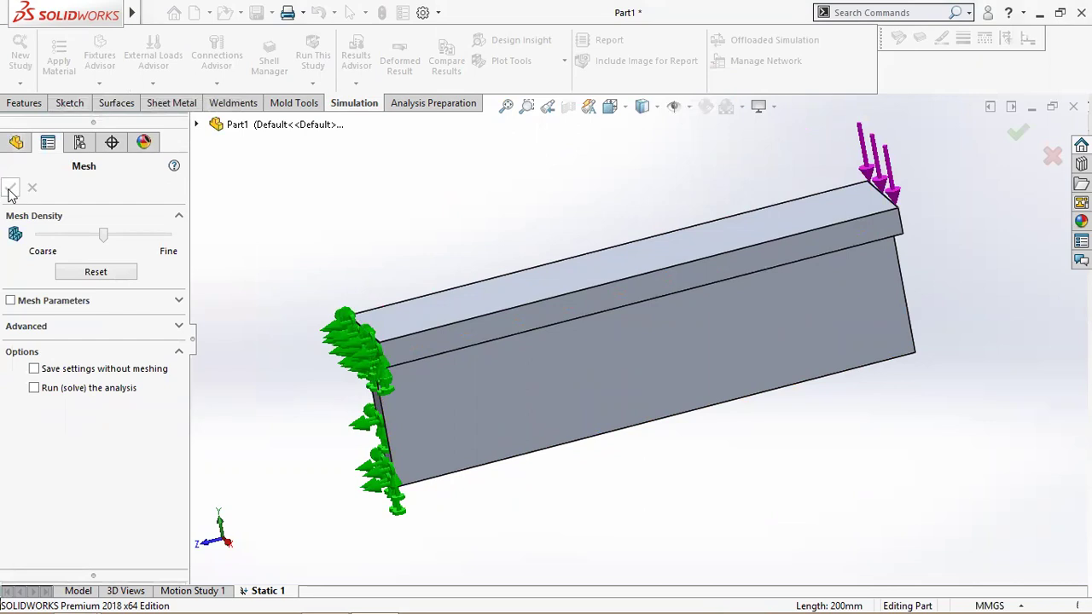
left_click(11, 189)
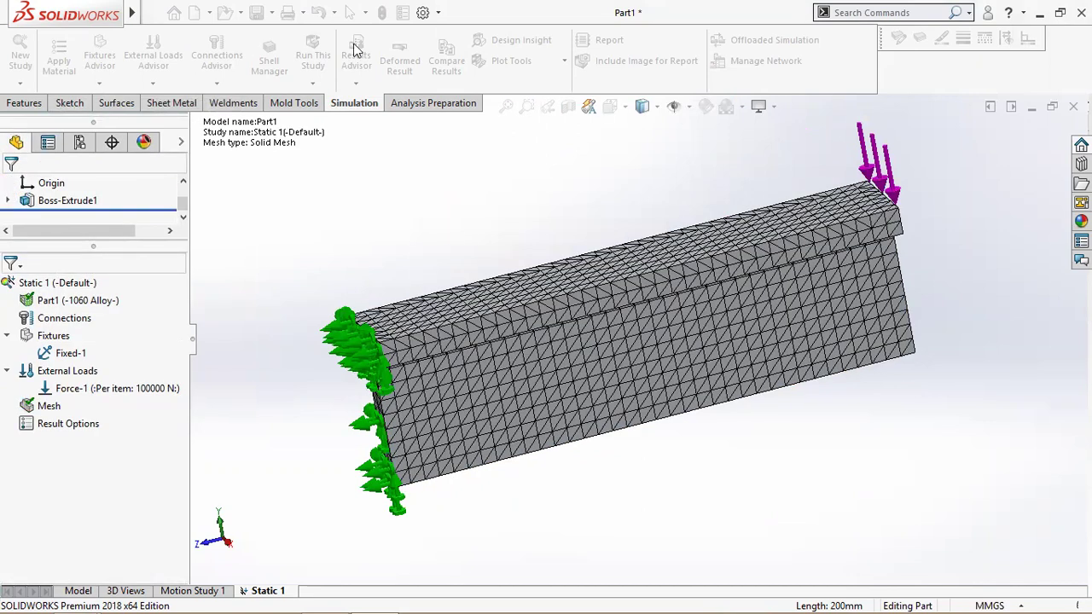
left_click(315, 58)
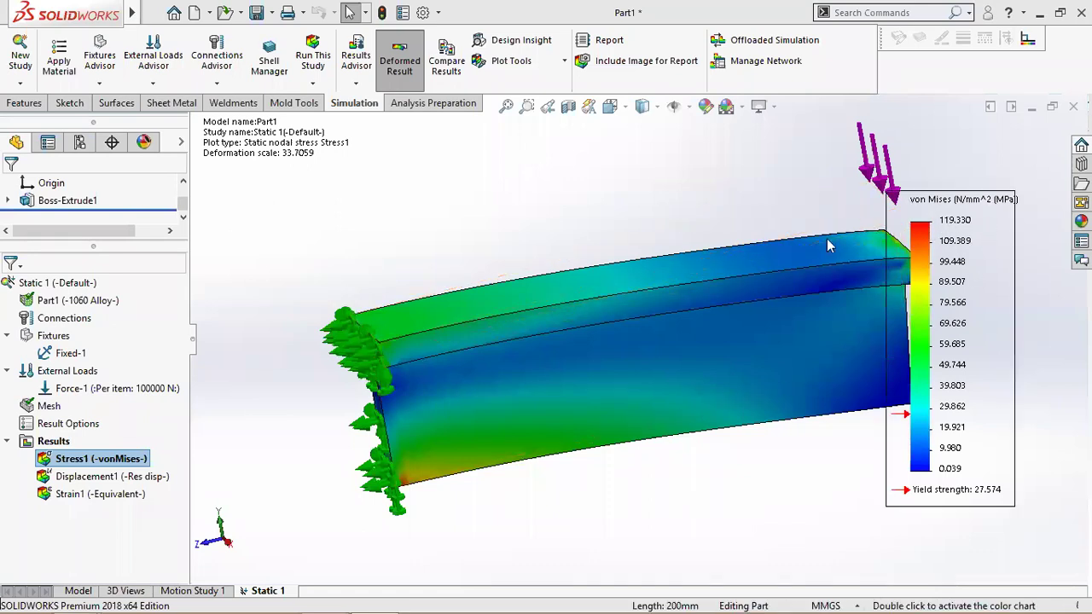
Play the deformation animation of the Stress1 von Mises plot.
left_click(515, 61)
left_click(508, 176)
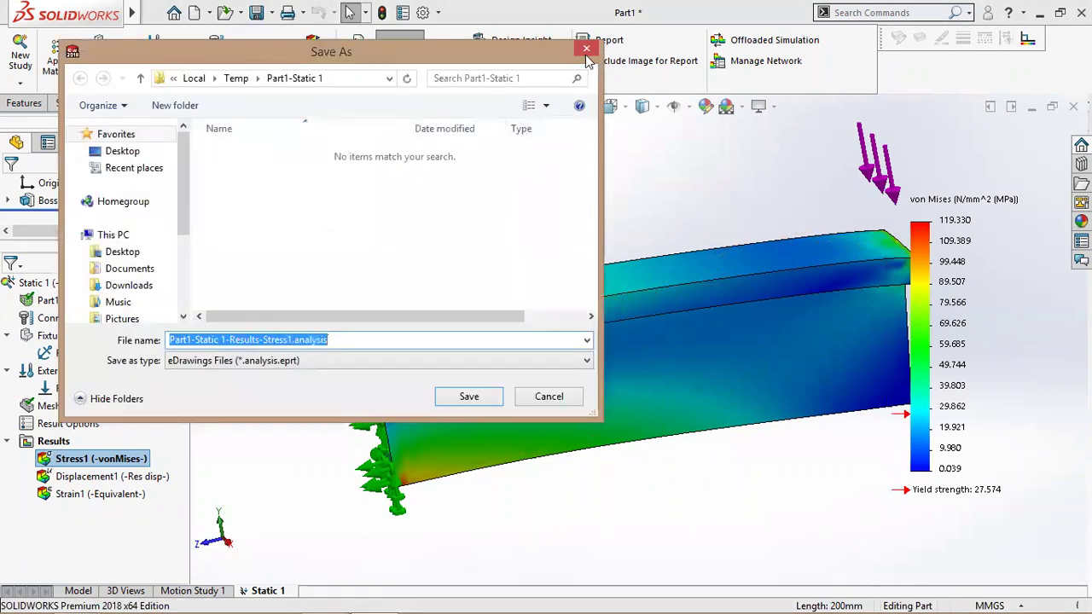
left_click(586, 45)
left_click(552, 63)
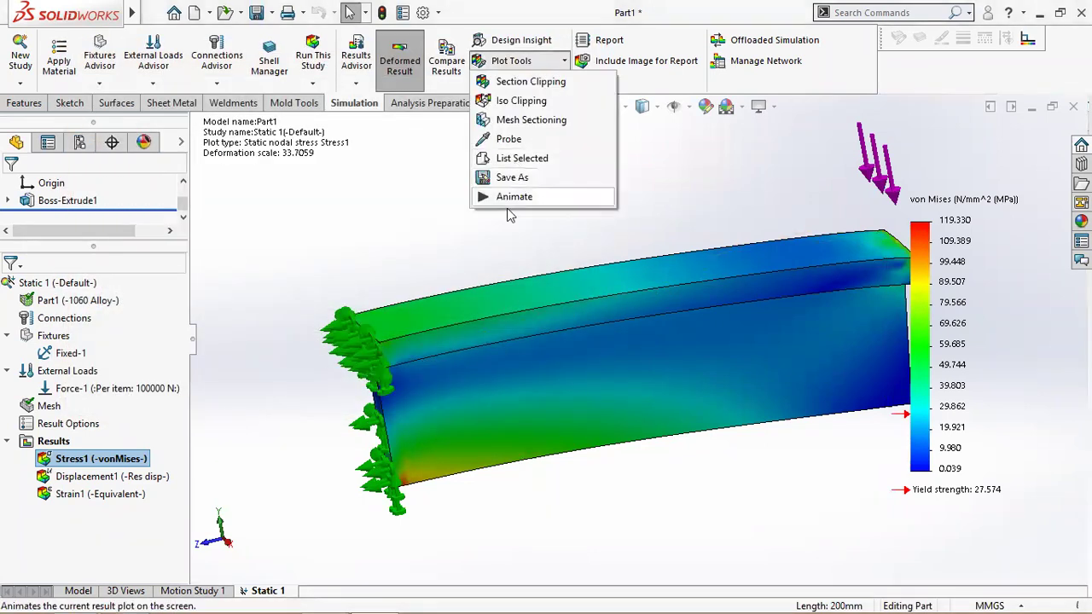
left_click(513, 198)
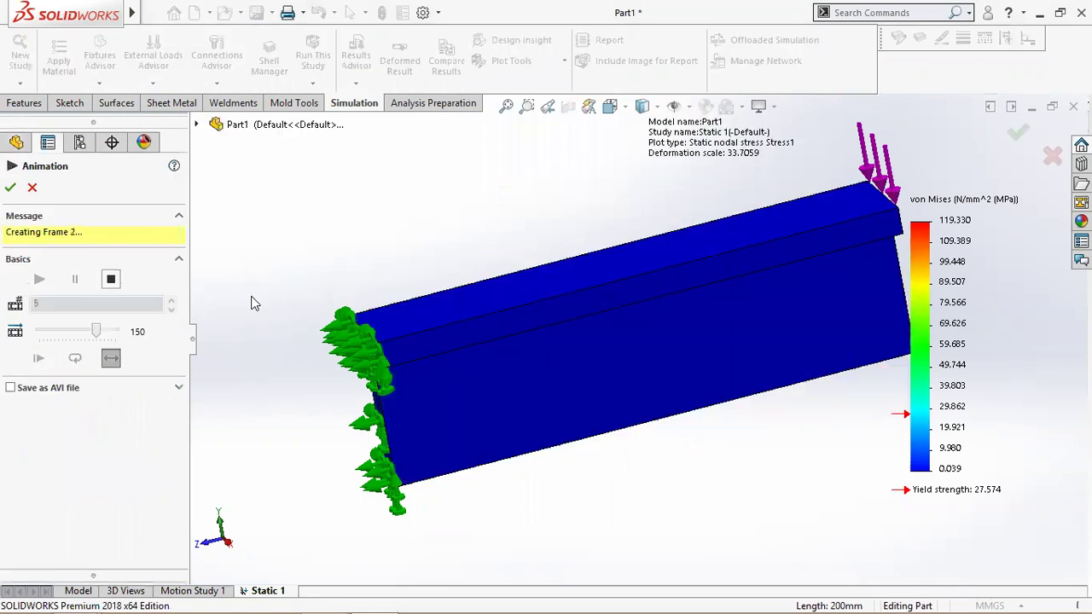
Orbit the animated beam to a side view, close the animation, and show the Displacement1 plot.
mouse_move(538, 226)
middle_mouse_down()
mouse_move(518, 351)
mouse_move(631, 308)
middle_mouse_up()
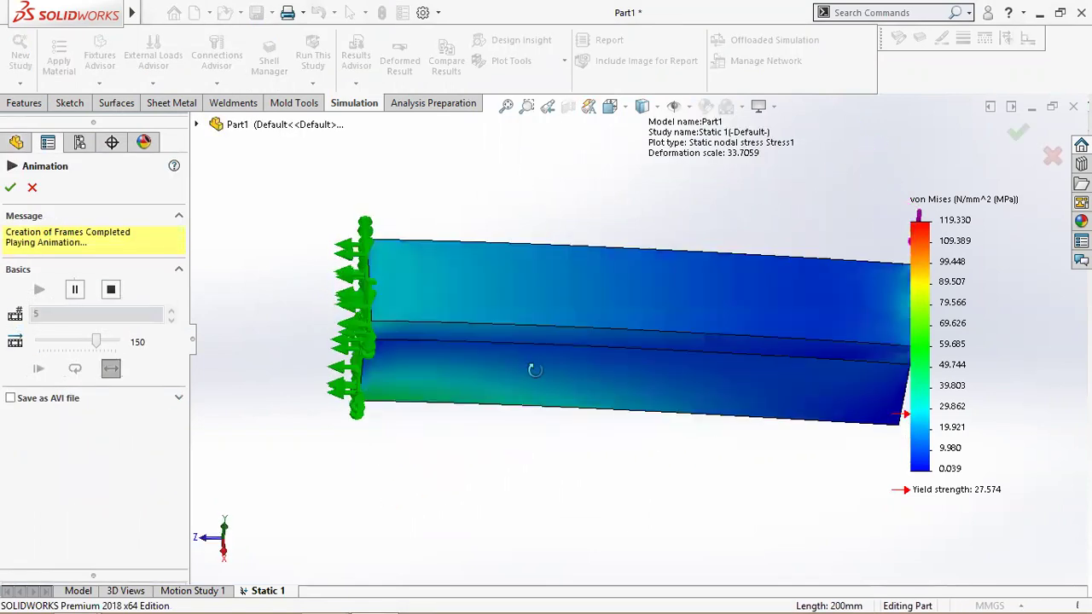
mouse_move(630, 308)
middle_mouse_down()
mouse_move(593, 367)
mouse_move(546, 362)
middle_mouse_up()
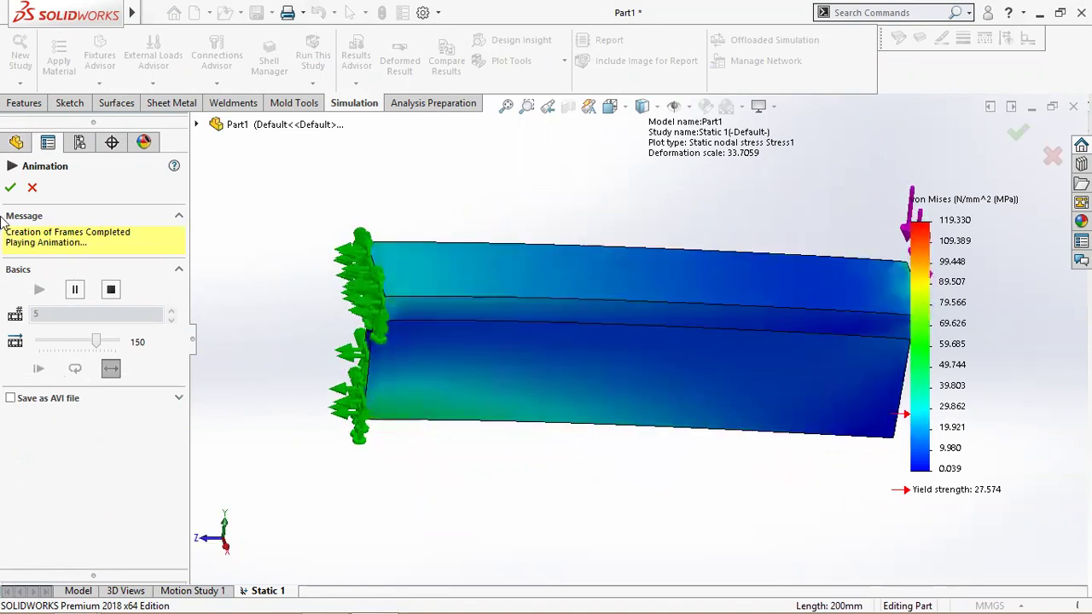
left_click(10, 187)
key("Escape")
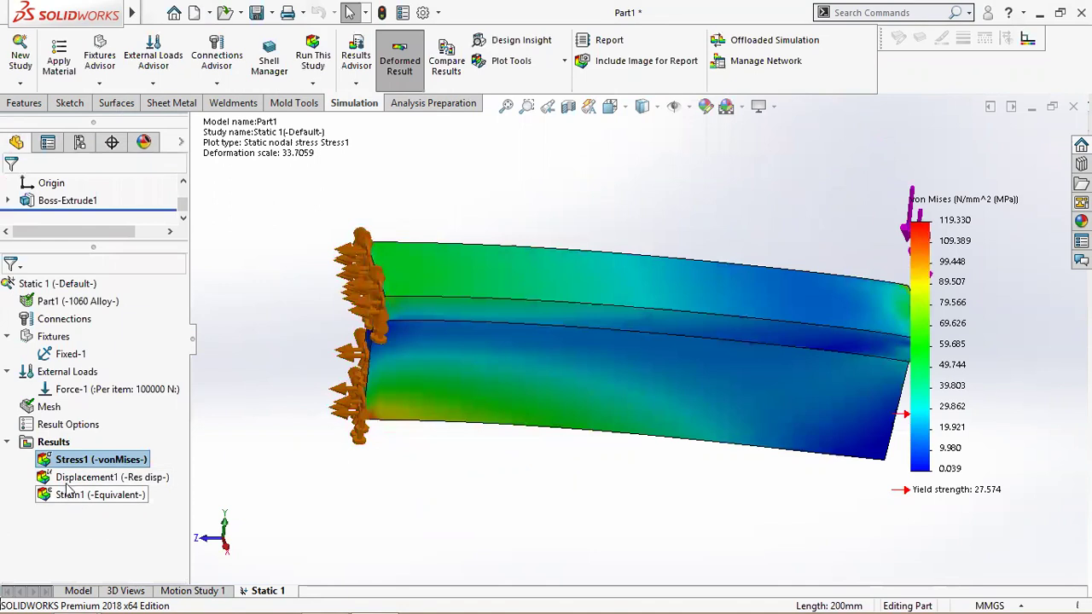
double_click(68, 478)
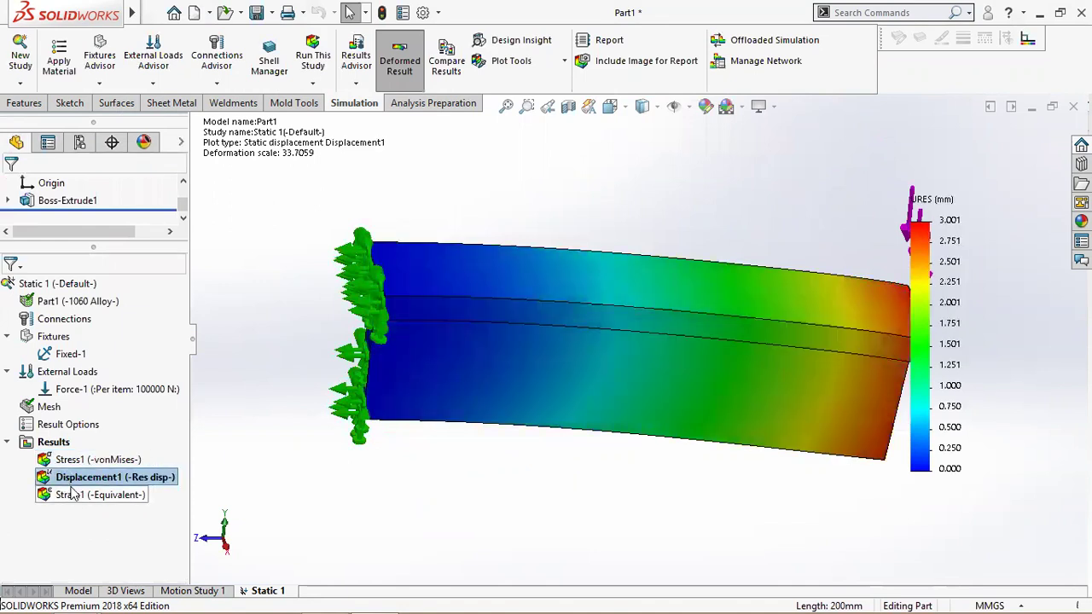
Add a default Factor of Safety1 plot (minimum 0.23), then redisplay the Stress1 von Mises plot.
right_click(43, 442)
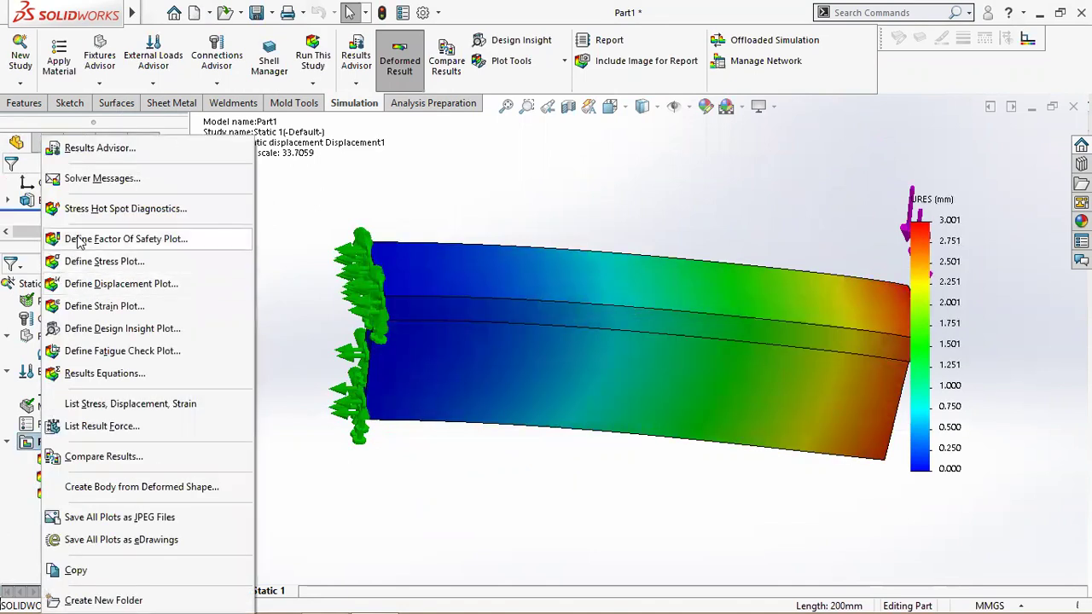
left_click(70, 239)
left_click(11, 187)
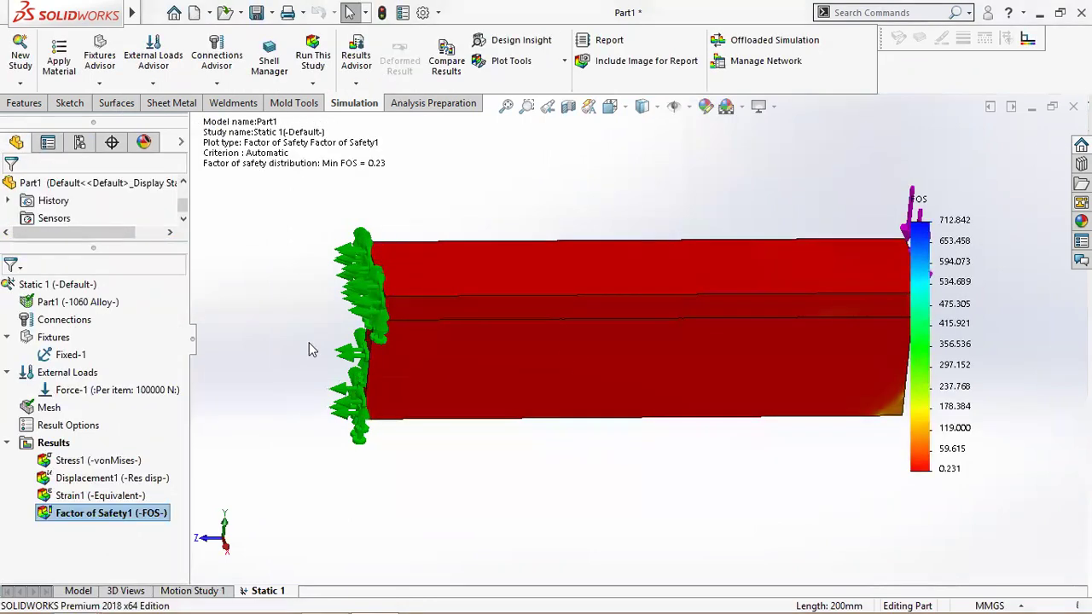
left_click(120, 467)
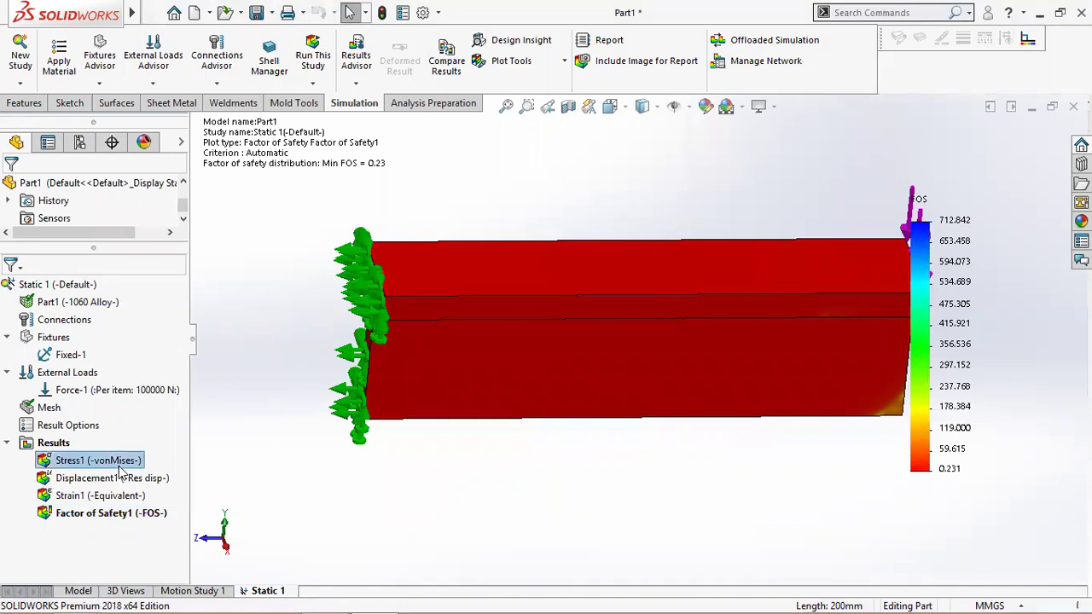
double_click(120, 463)
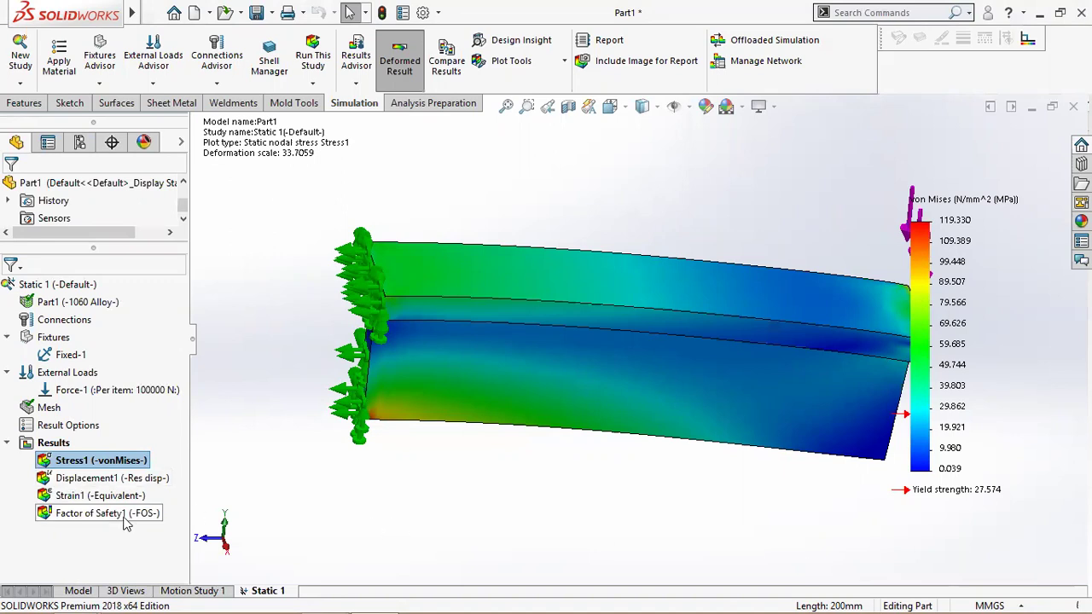
Change Part1 to Plain Carbon Steel, then view the updated Factor of Safety1 (minimum 1.8) and Stress1 plots.
right_click(64, 306)
mouse_move(136, 276)
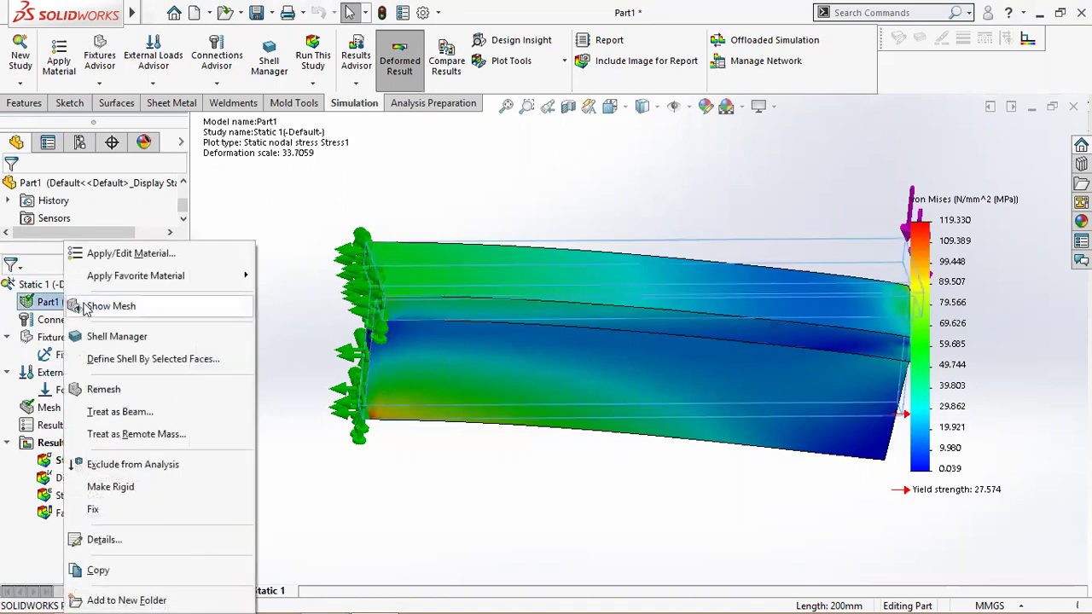
left_click(303, 276)
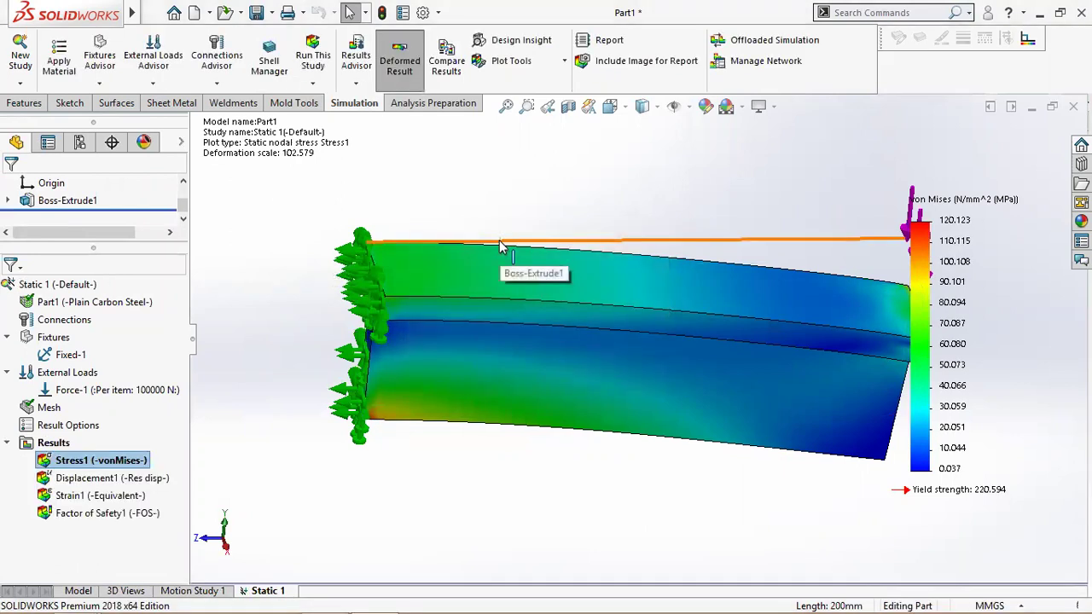
left_click(134, 515)
double_click(134, 514)
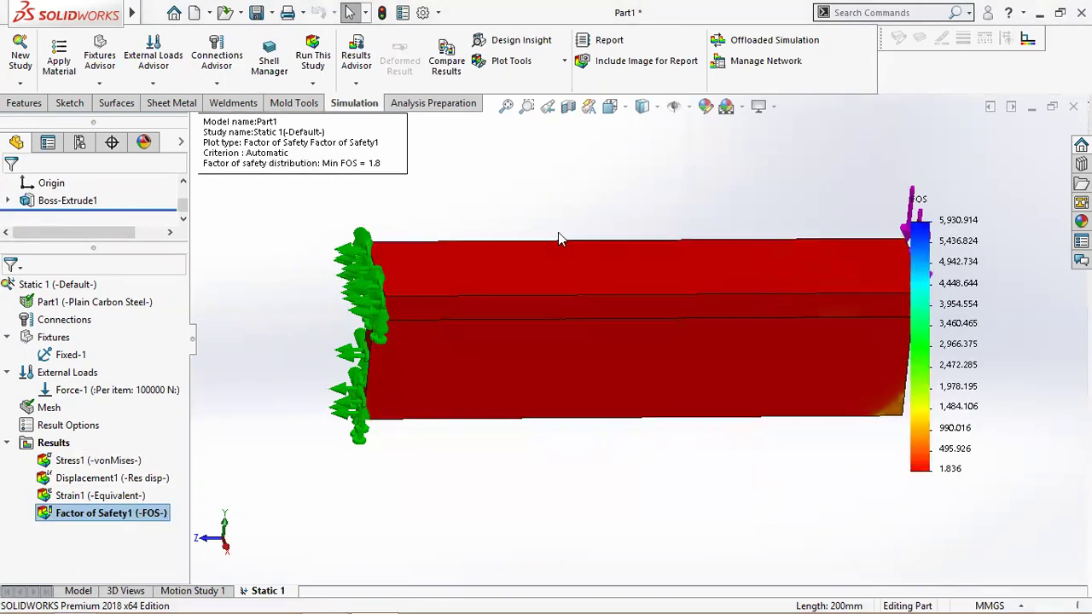
middle_click_drag(588, 212, 553, 180)
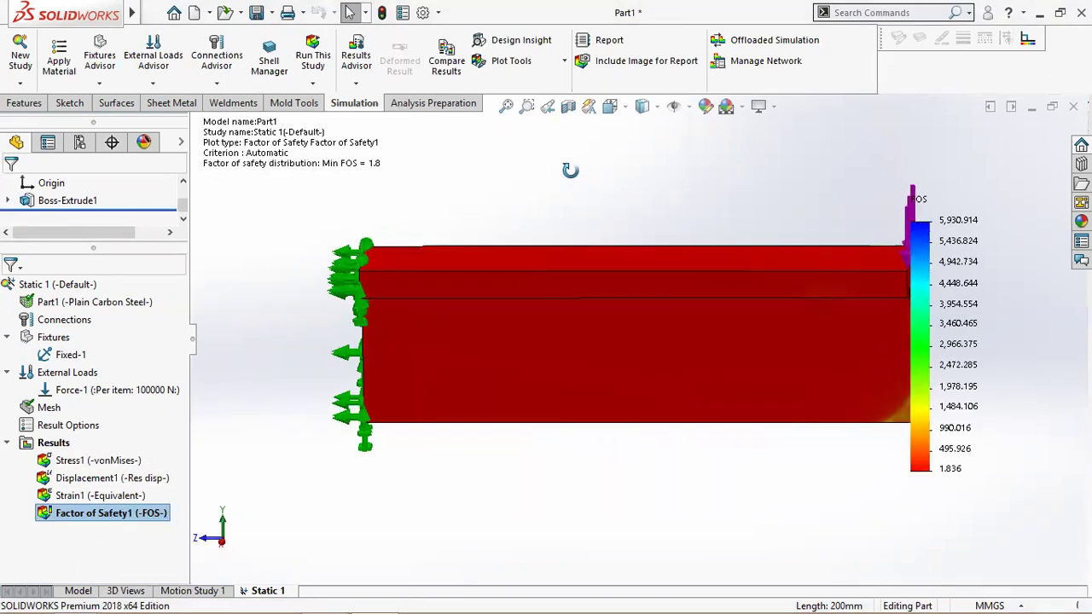
double_click(98, 461)
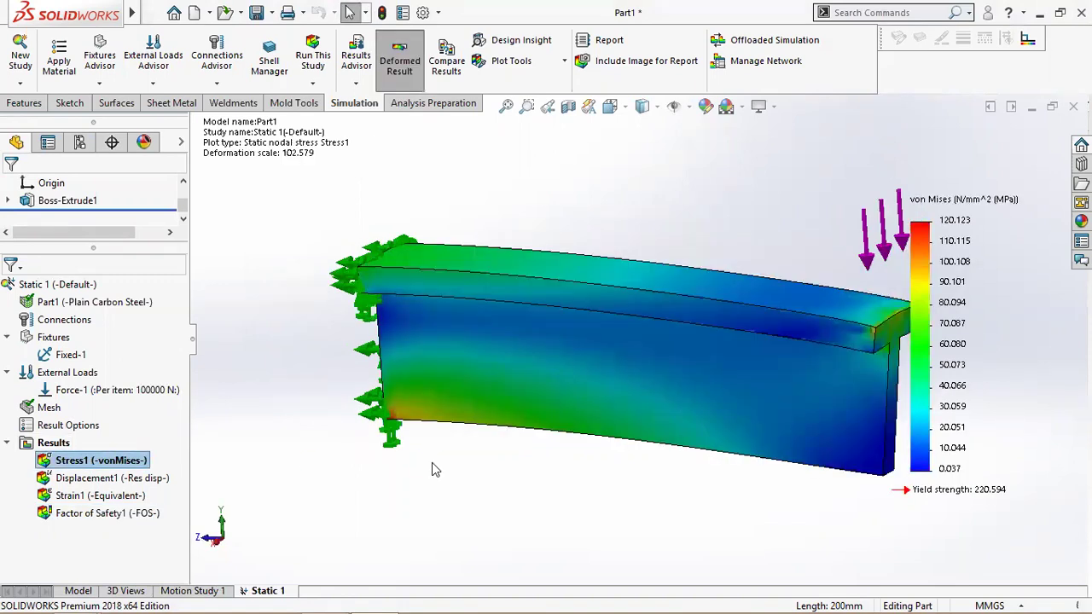